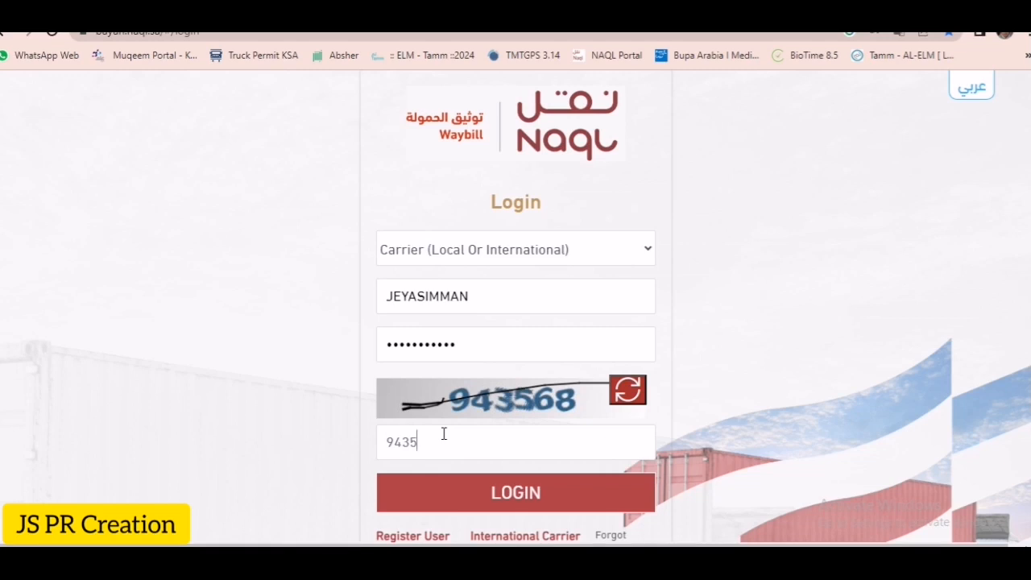
Log in with captcha 68 and confirm the mobile verification code.
type("68")
left_click(480, 496)
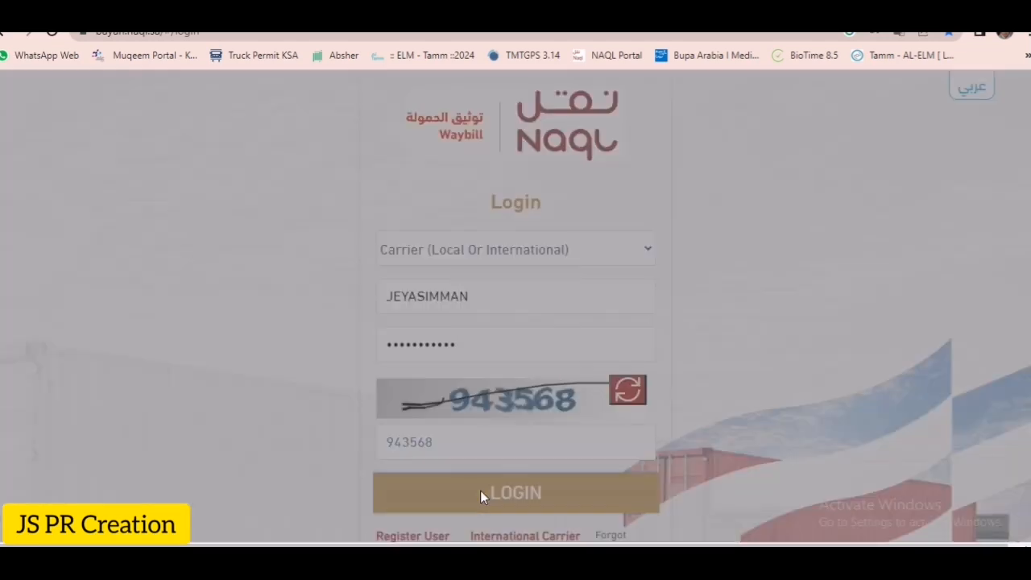
left_click(487, 325)
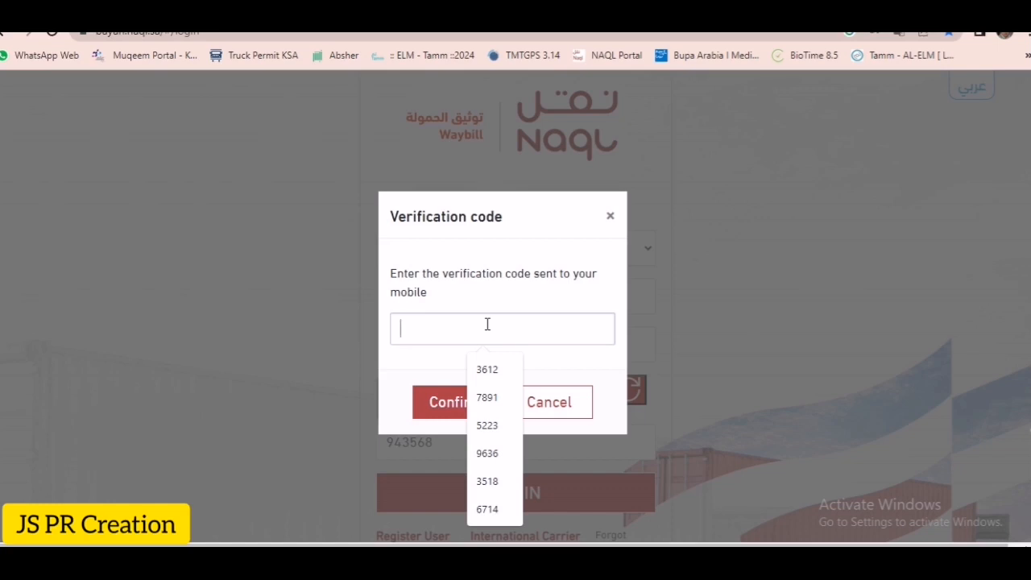
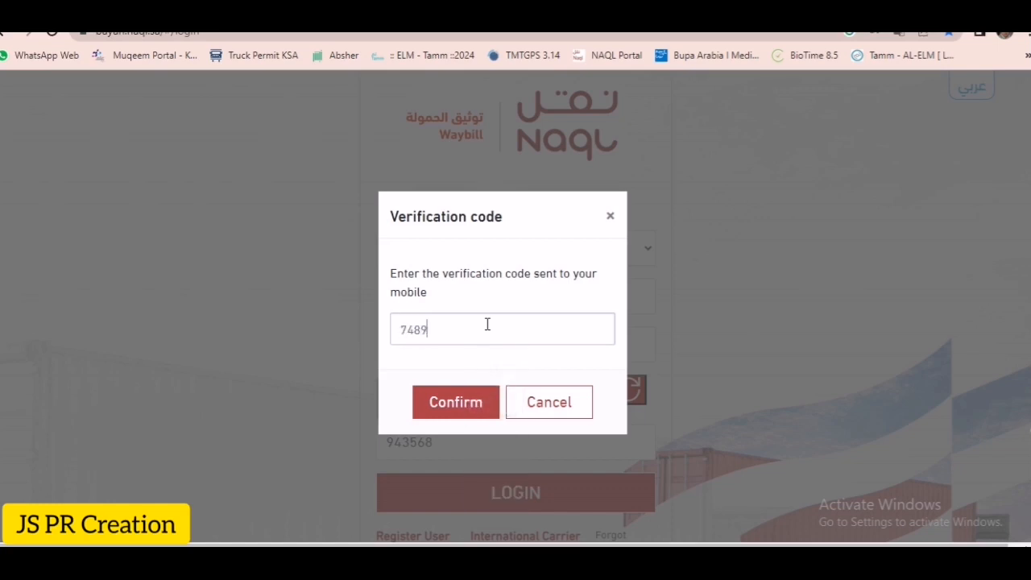
left_click(469, 400)
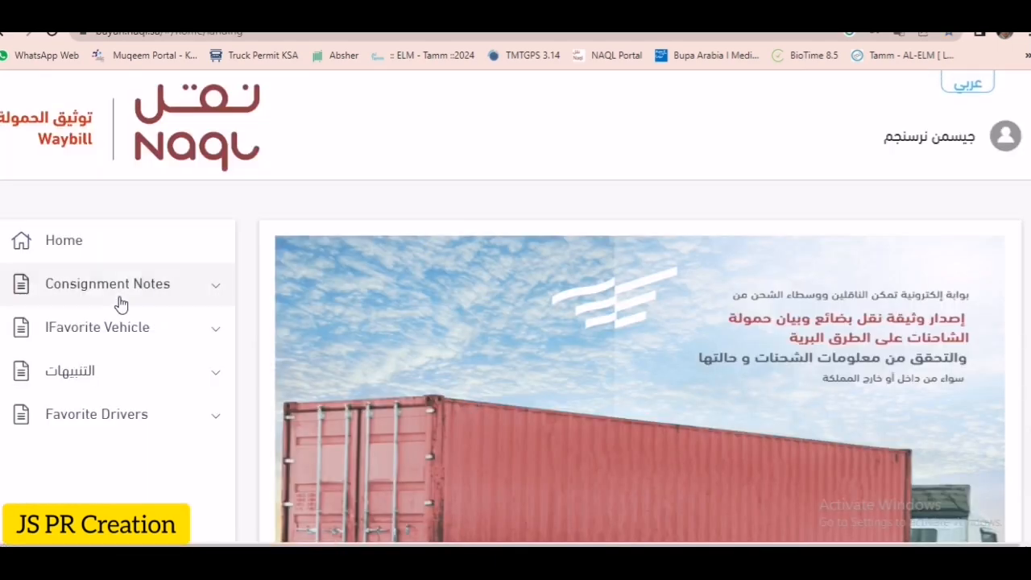
Open the saved Favorite Drivers list from the Consignment Notes sidebar menu.
left_click(120, 301)
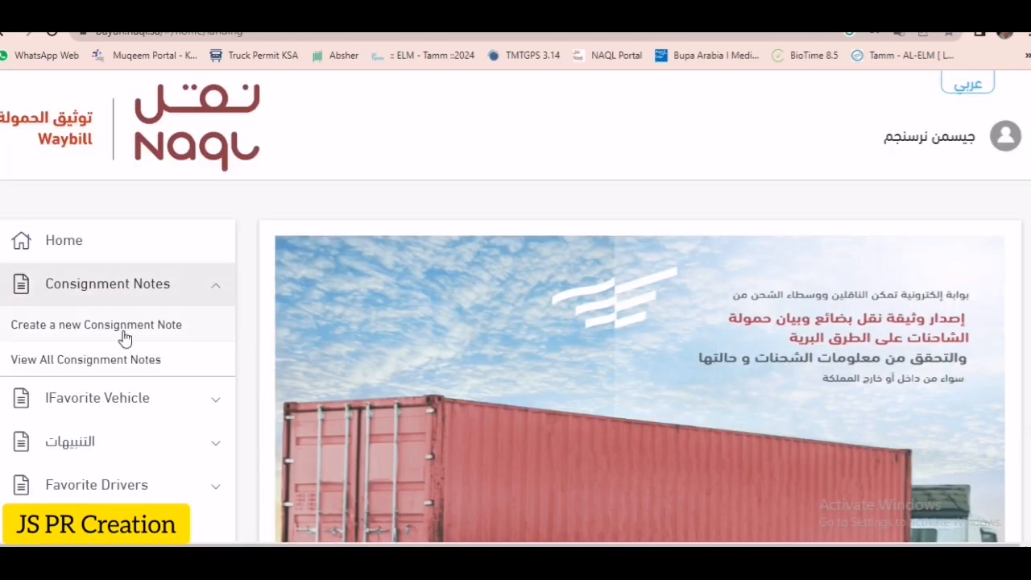
scroll(145, 427, "down", 3)
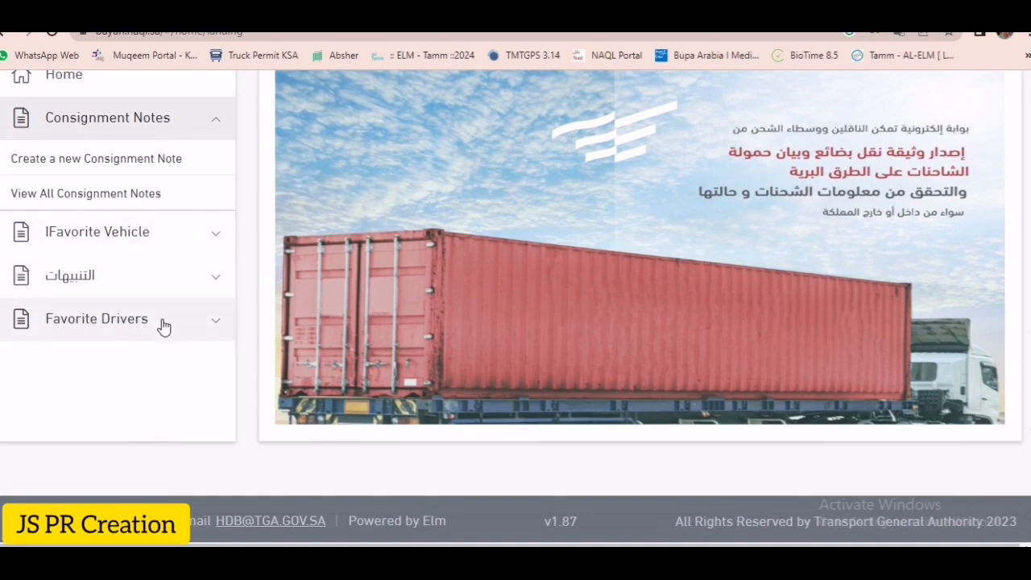
left_click(163, 326)
left_click(54, 403)
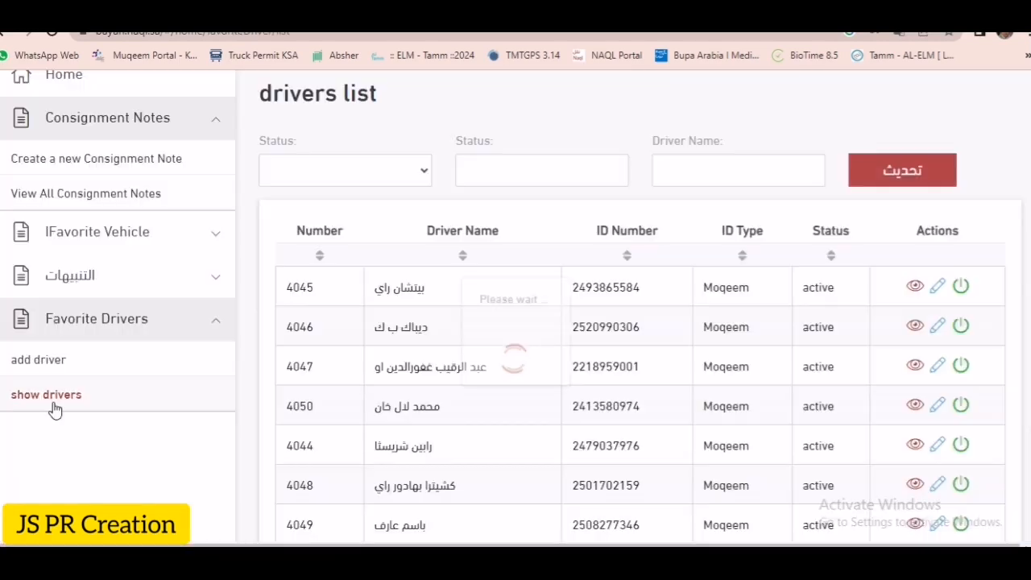
Scroll the drivers table and highlight ID numbers, including driver 38884.
scroll(678, 463, "down", 3)
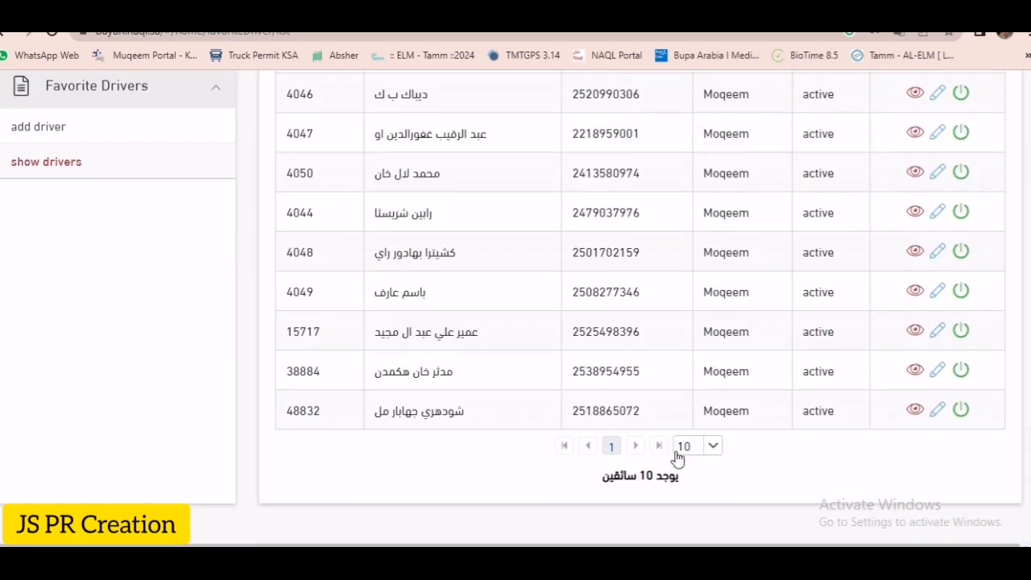
scroll(679, 457, "up", 2)
left_click_drag(573, 133, 643, 137)
left_click_drag(573, 174, 654, 179)
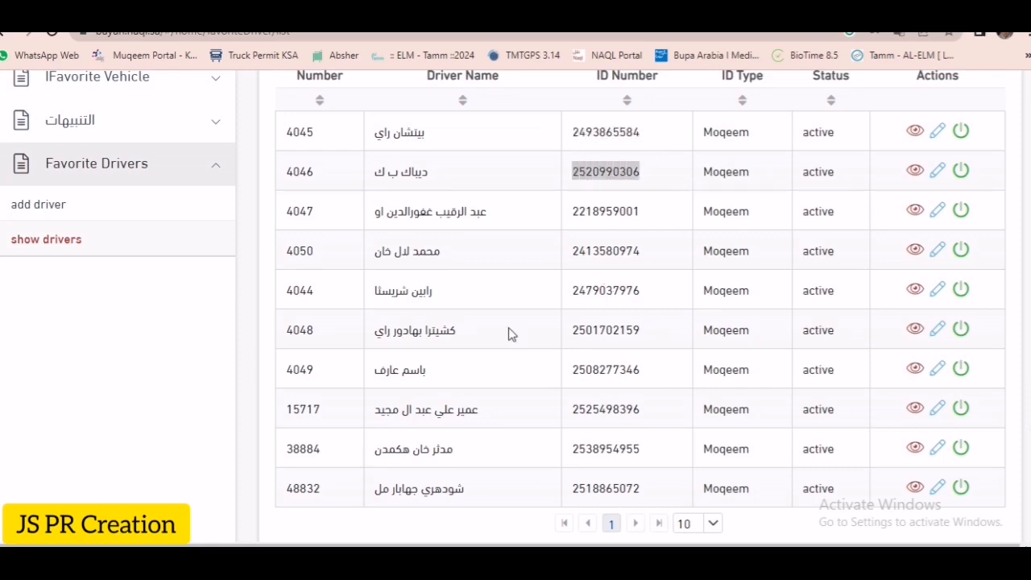
scroll(509, 334, "down", 1)
left_click_drag(576, 371, 681, 378)
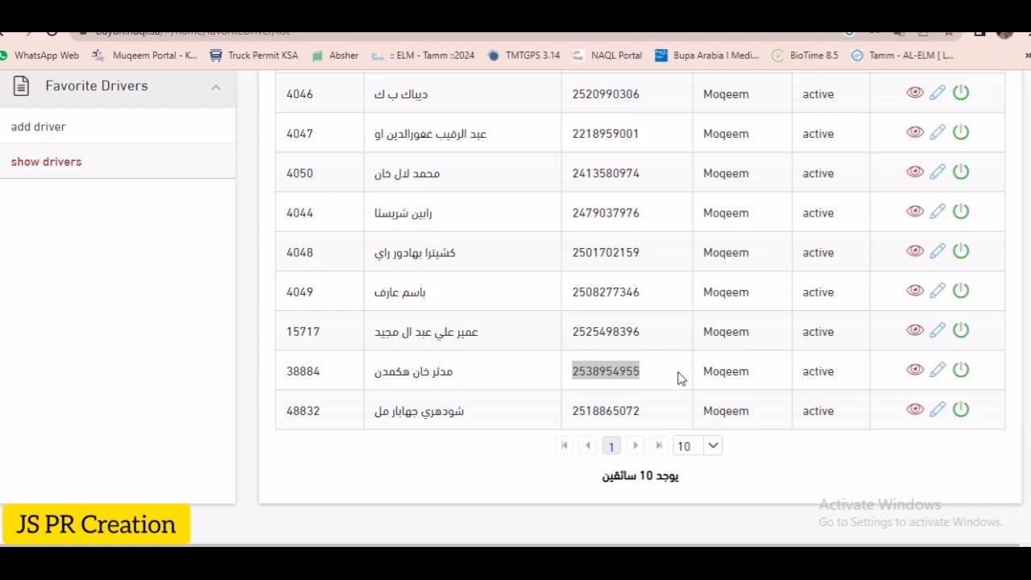
left_click(934, 375)
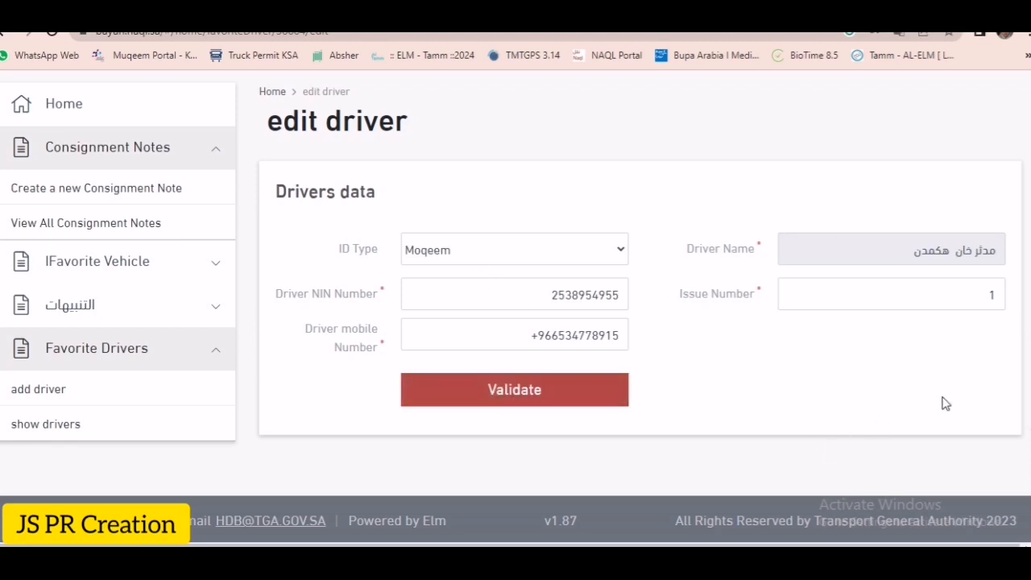
left_click(209, 354)
left_click(210, 355)
left_click(123, 423)
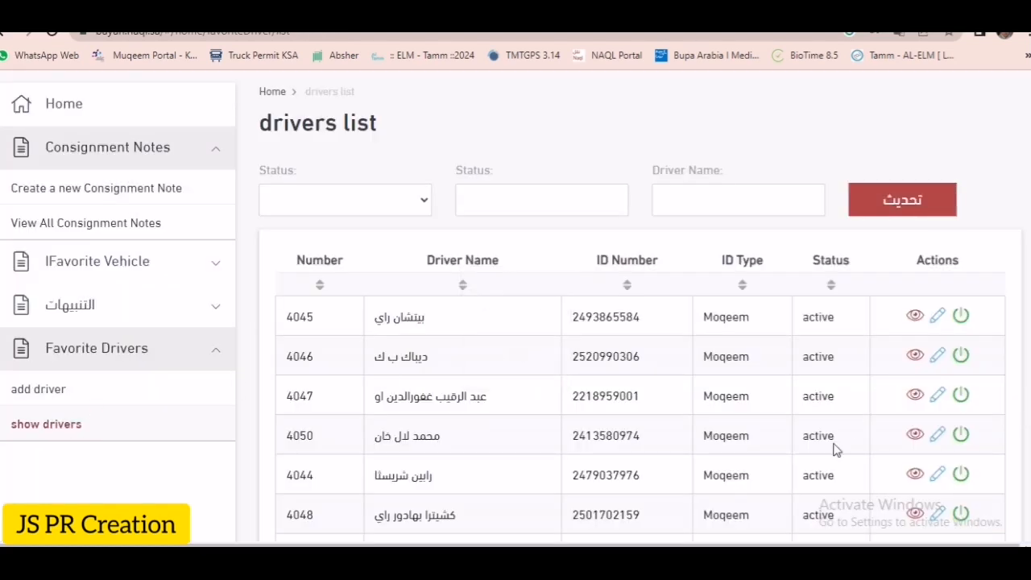
scroll(835, 450, "down", 3)
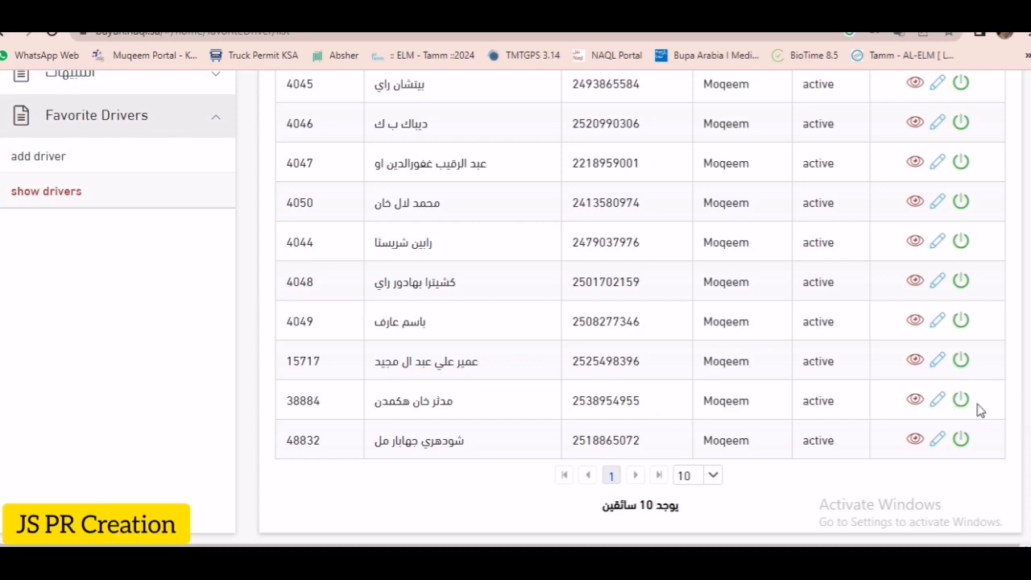
left_click(915, 400)
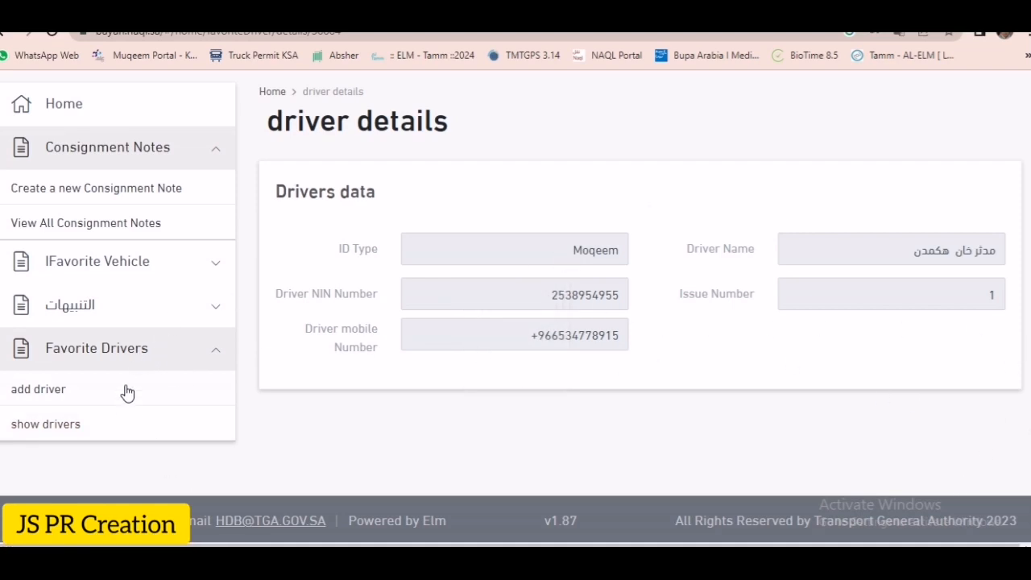
left_click(123, 431)
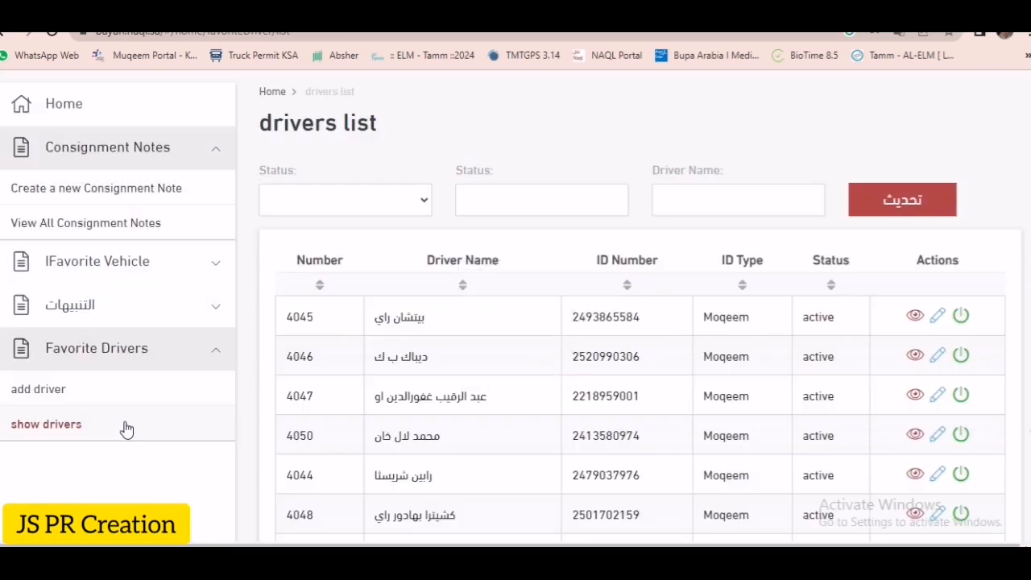
scroll(131, 402, "down", 2)
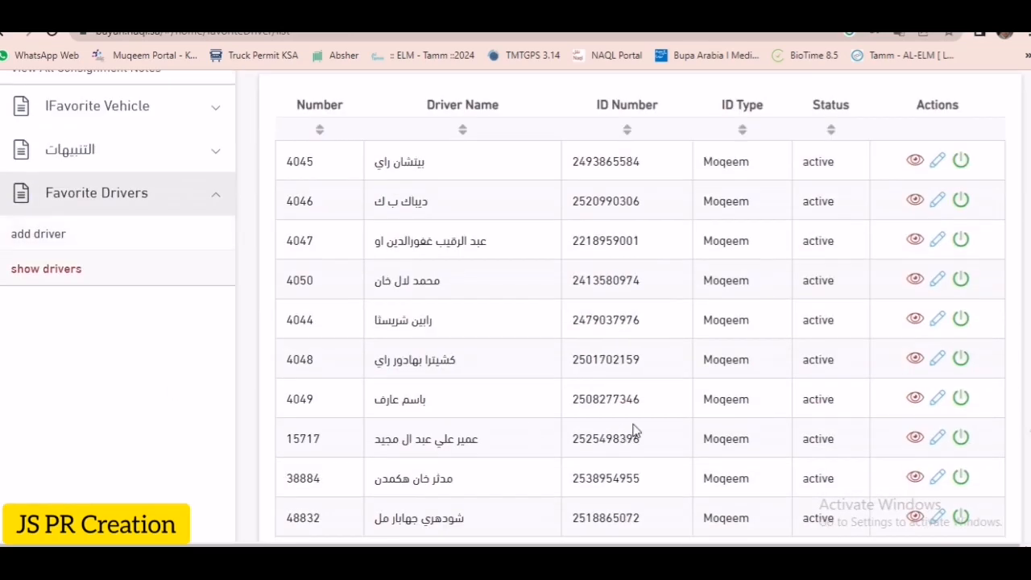
scroll(633, 430, "down", 2)
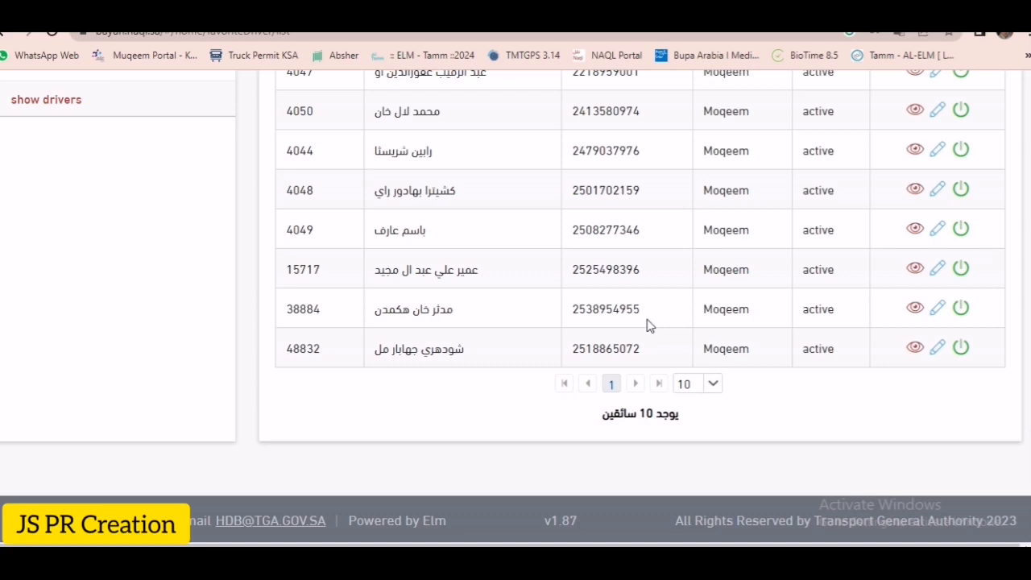
Disable favorite driver 38884 and dismiss the confirmation notice.
left_click(959, 310)
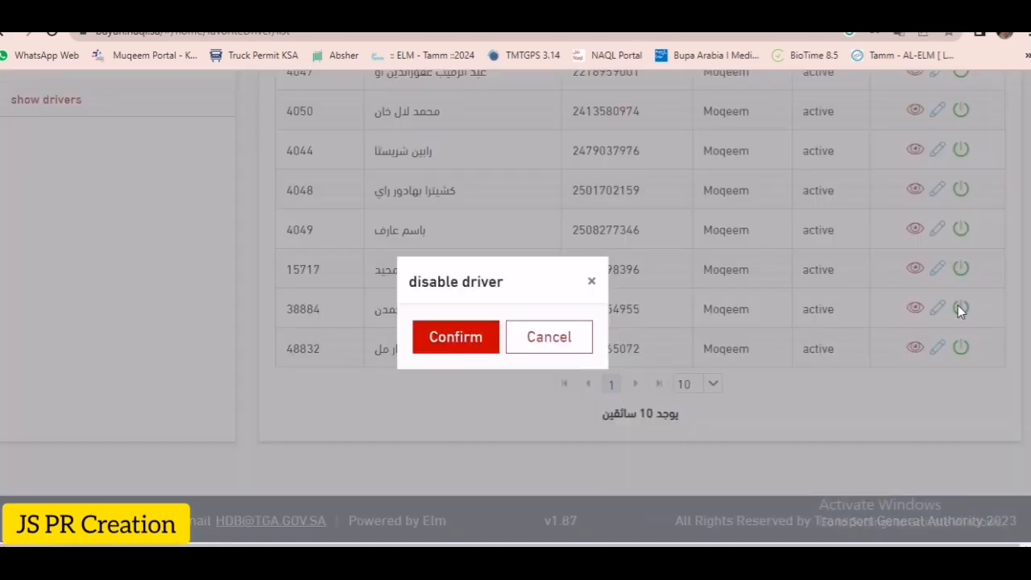
left_click(471, 340)
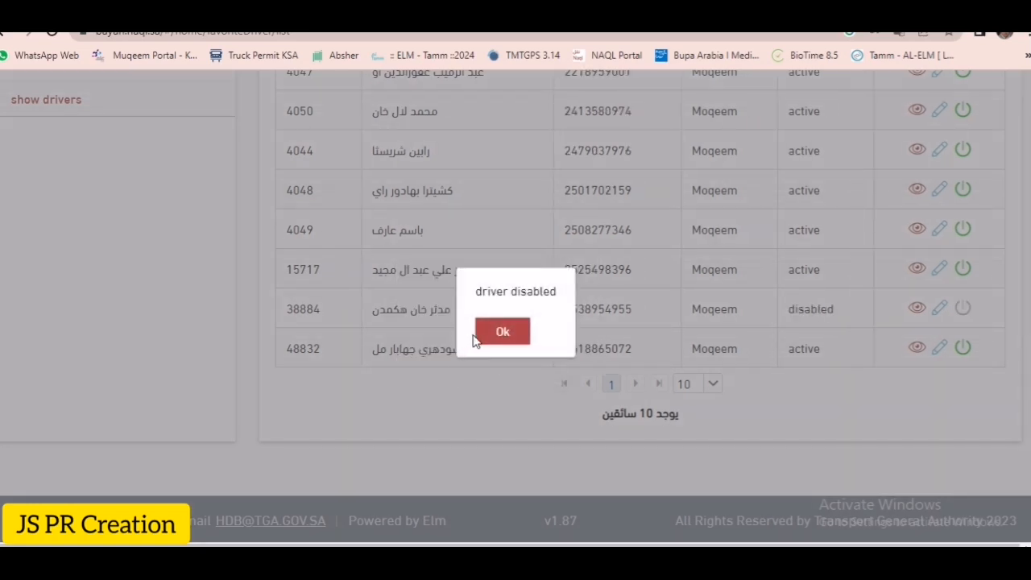
left_click(500, 339)
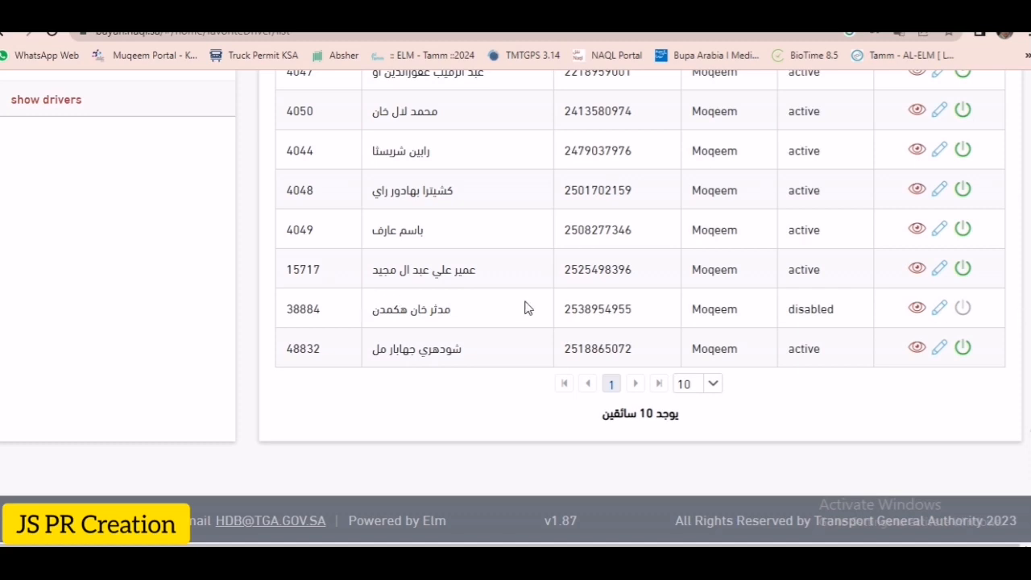
Reactivate driver 38884 and dismiss the activated notice.
left_click(963, 309)
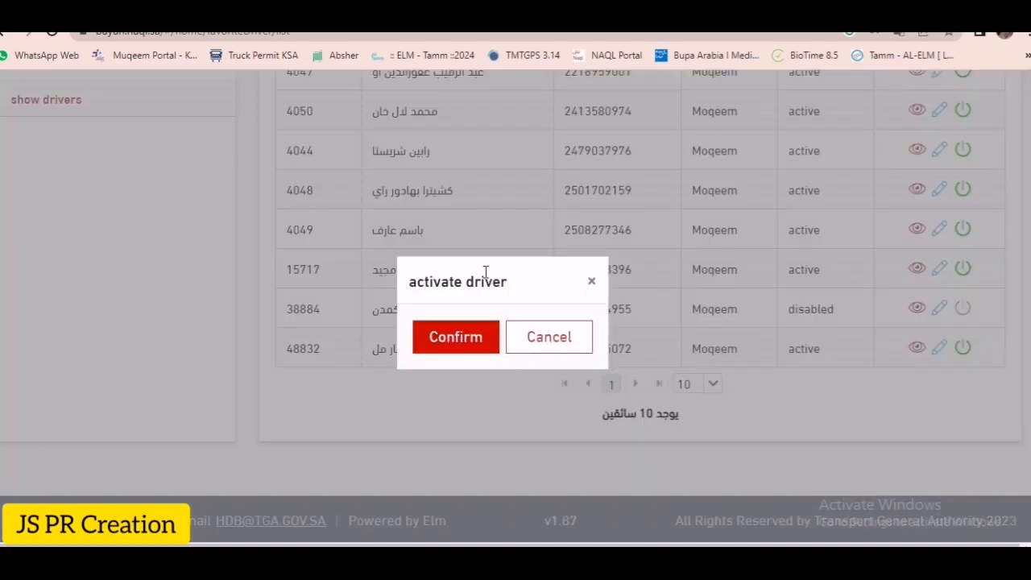
left_click(467, 337)
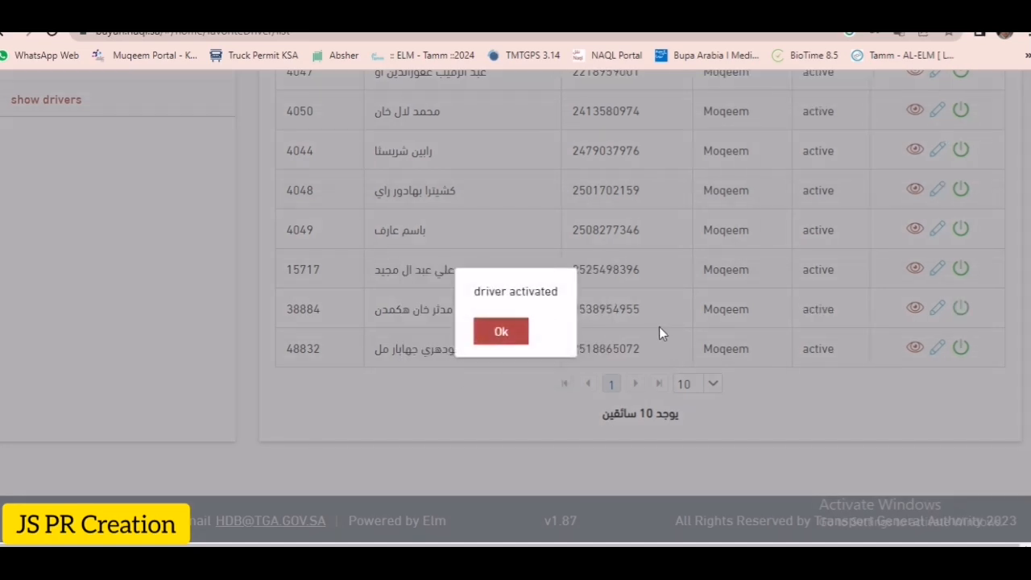
left_click(520, 337)
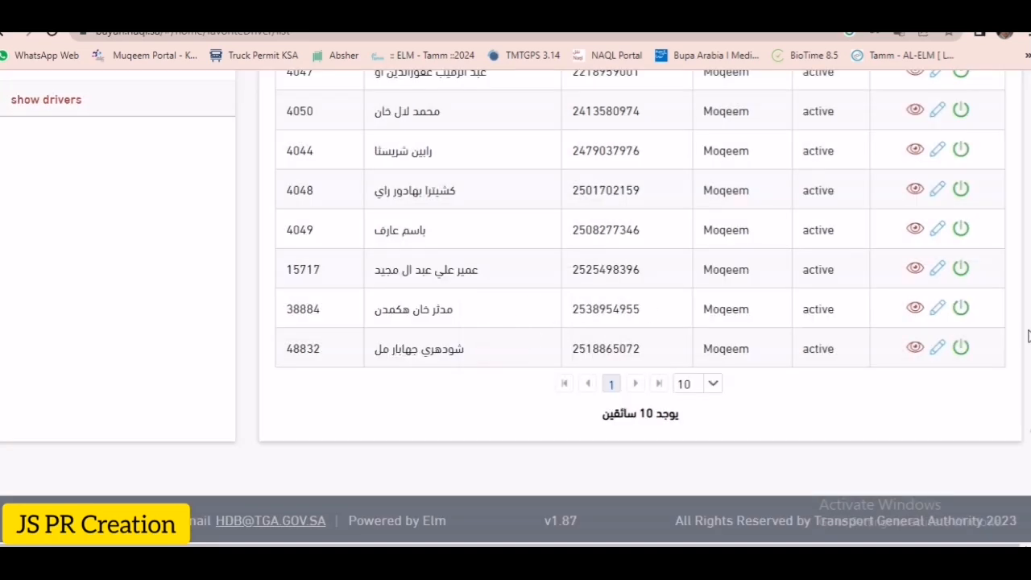
Disable driver 38884 again so its status reads disabled.
left_click(960, 308)
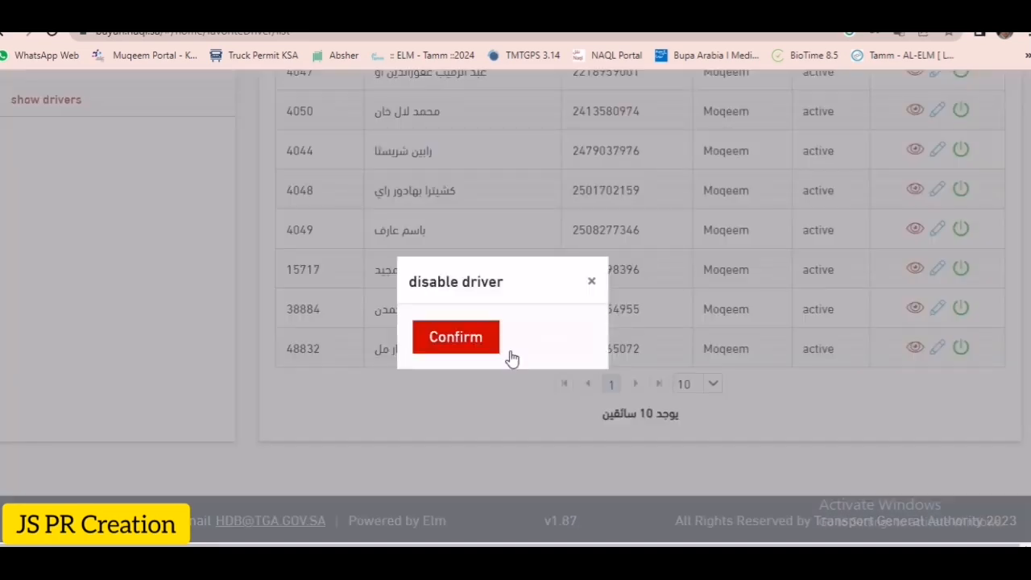
left_click(466, 343)
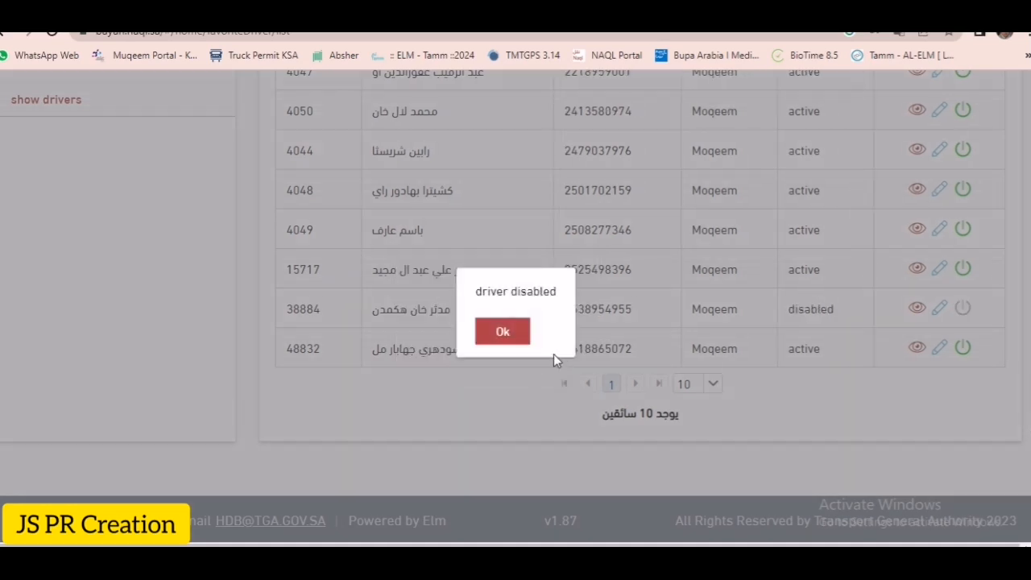
left_click(503, 333)
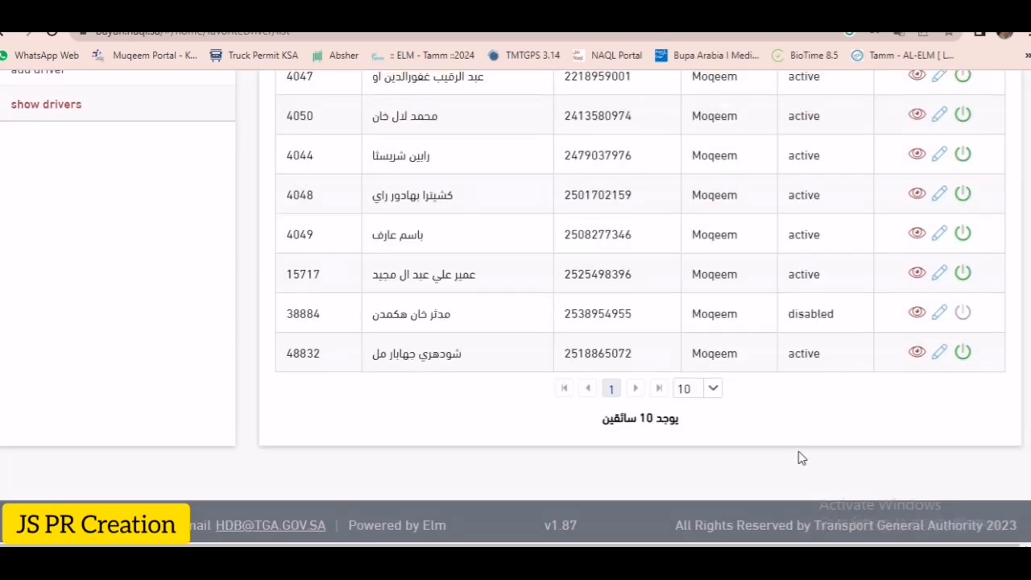
scroll(110, 400, "up", 2)
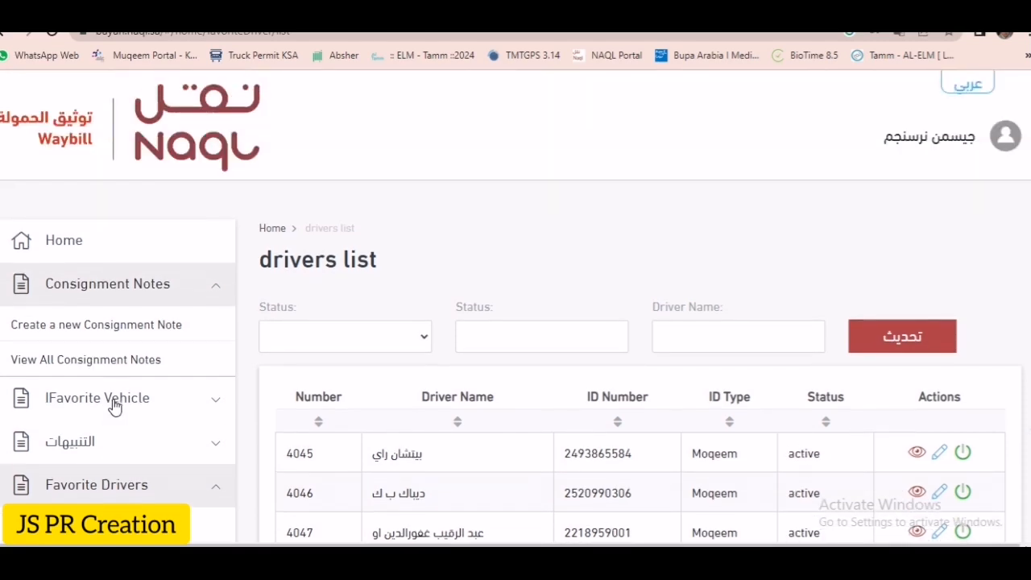
Start a new driver with ID type Moqeem, the driver's NIN and issue number 4.
scroll(113, 402, "down", 1)
scroll(113, 403, "down", 2)
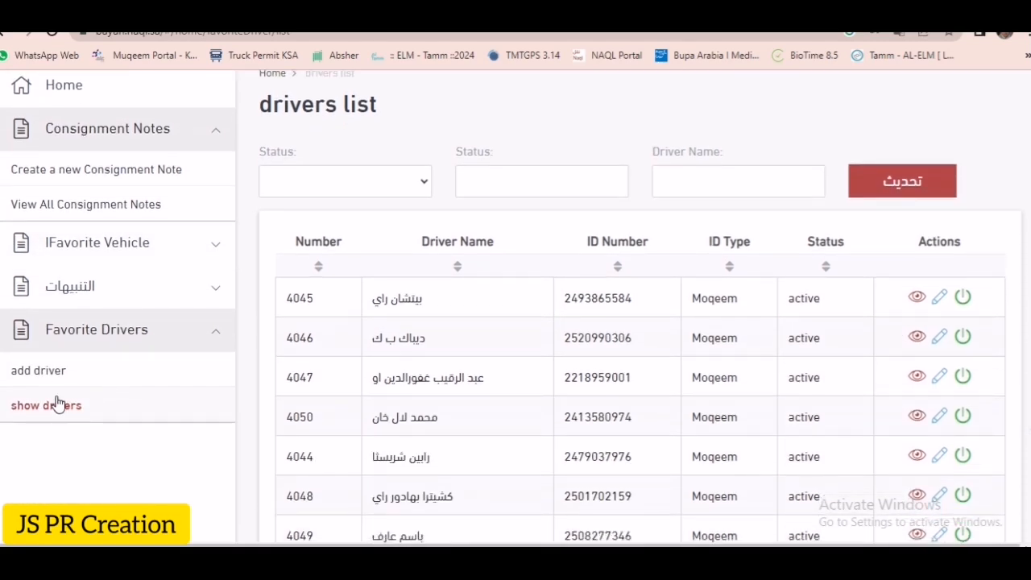
left_click(55, 372)
left_click(562, 255)
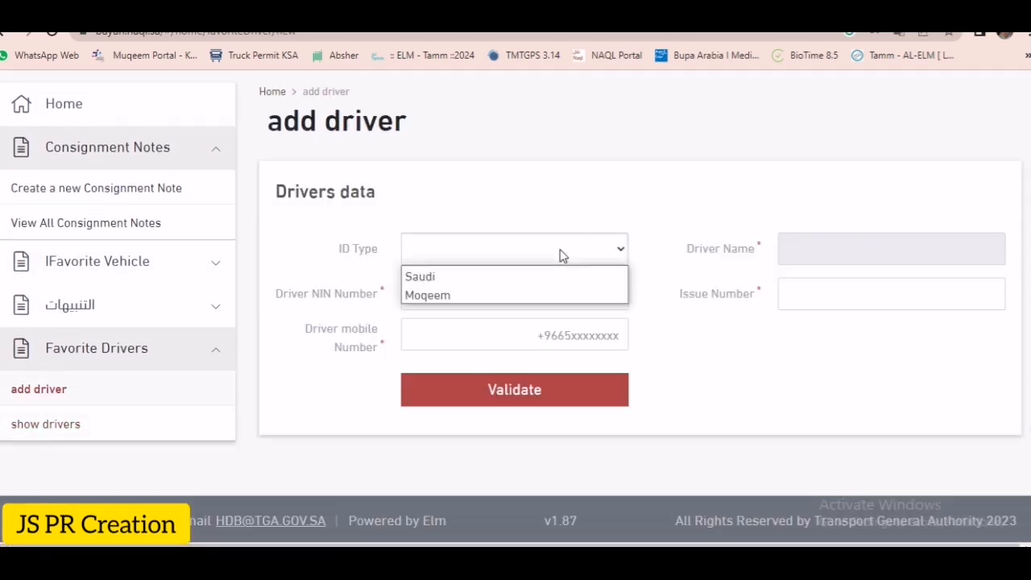
left_click(505, 295)
left_click(516, 301)
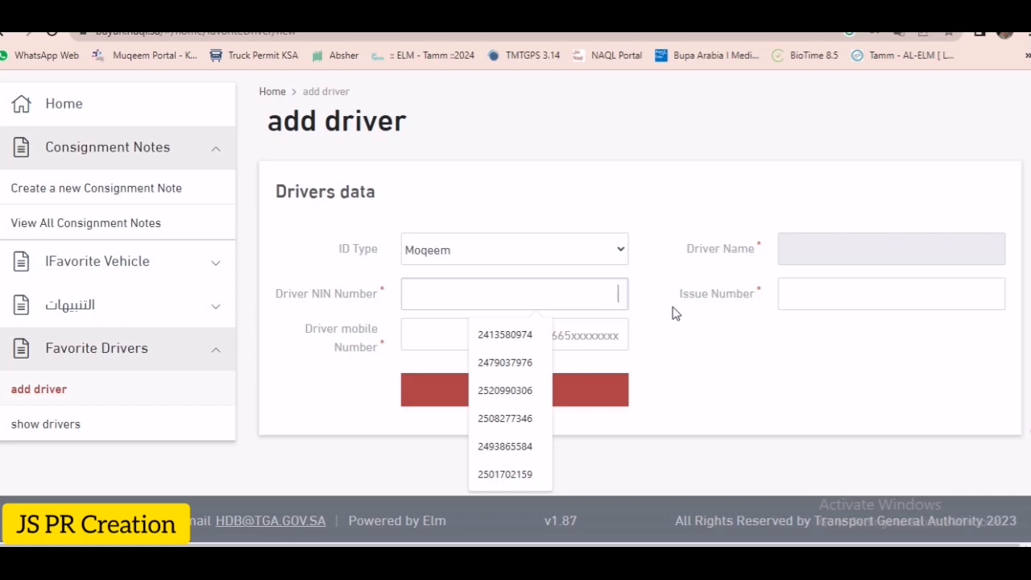
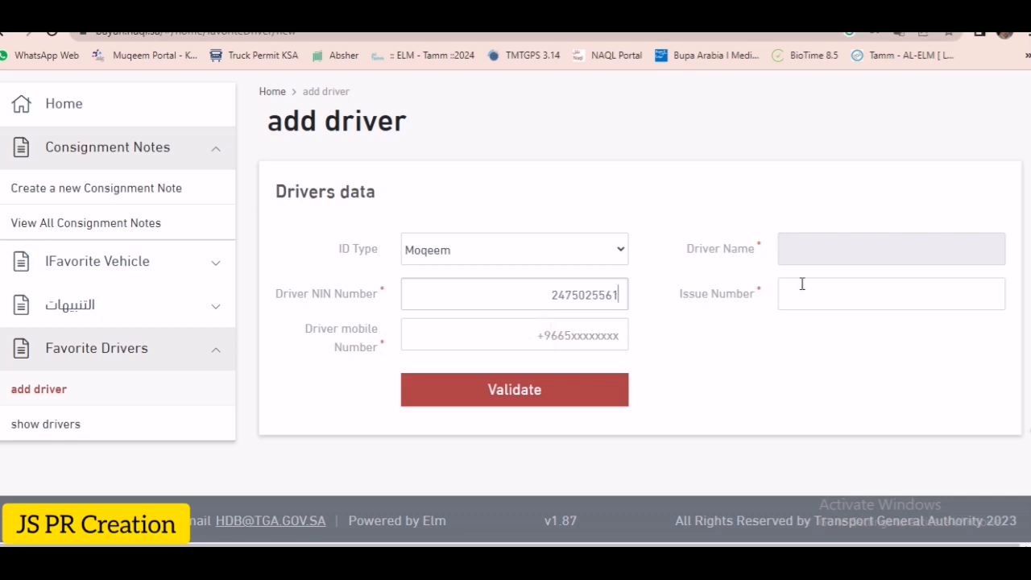
left_click(805, 284)
type("4")
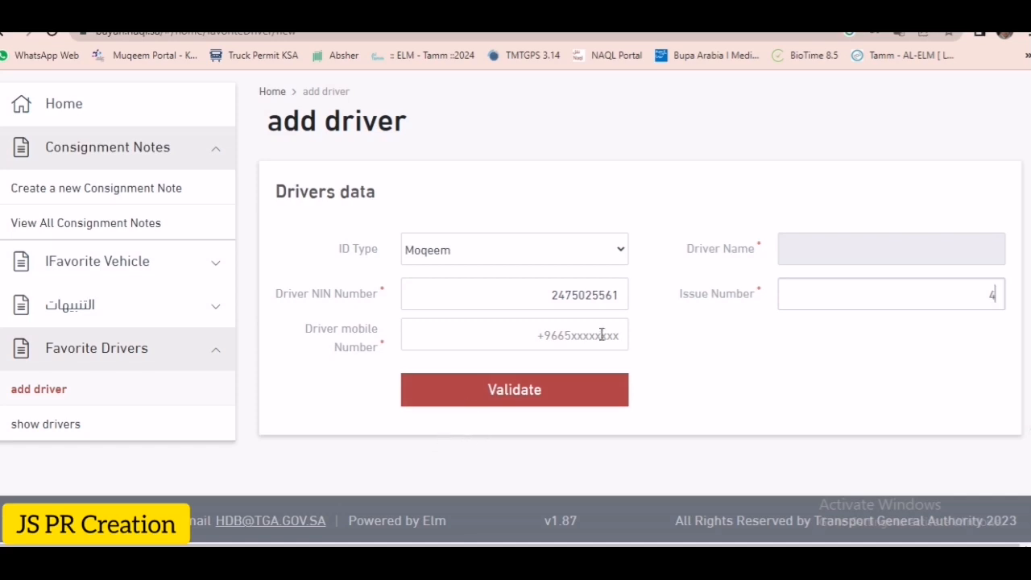
Enter the driver's mobile number and validate to auto-fill the name.
left_click(568, 337)
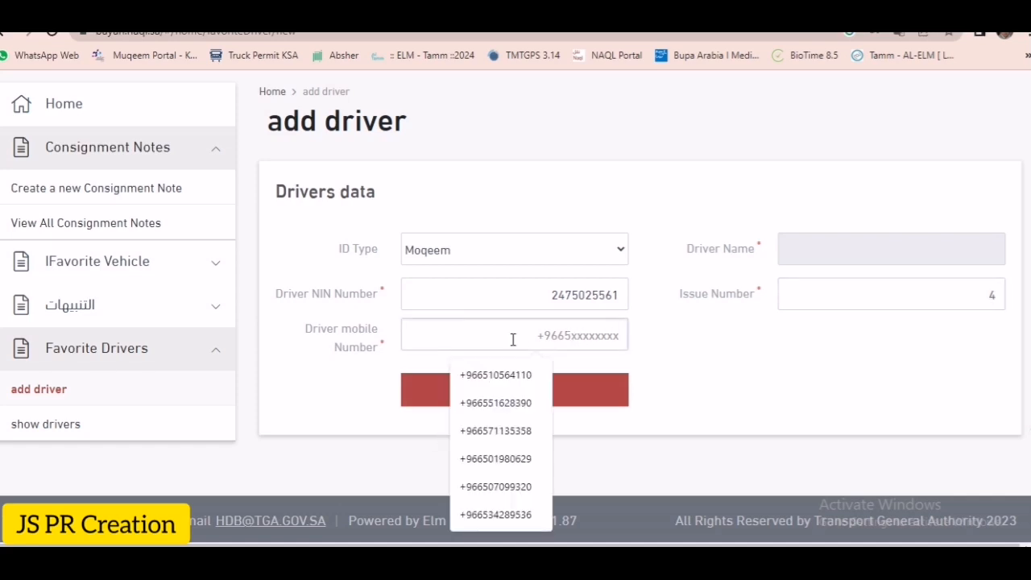
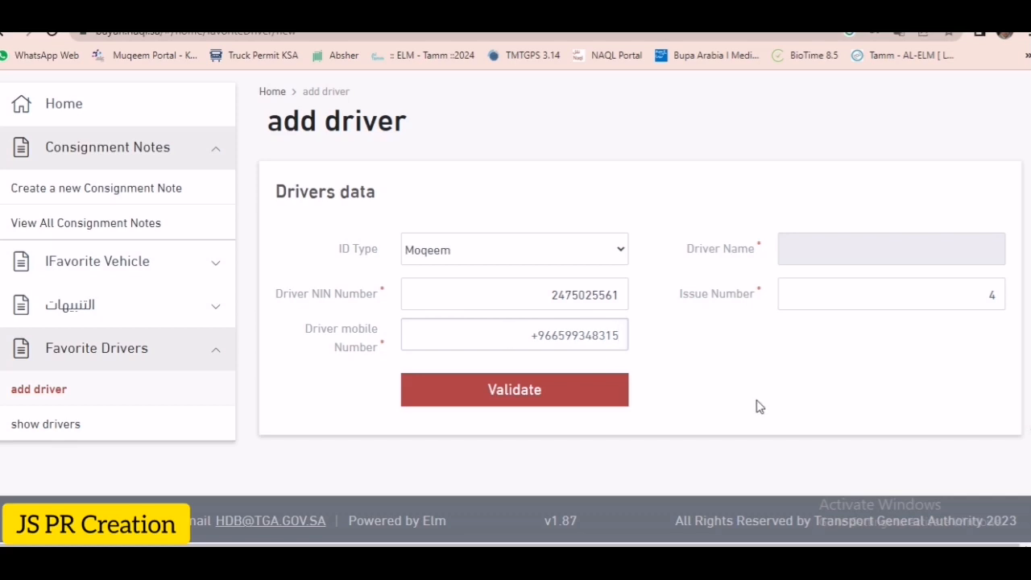
left_click(577, 389)
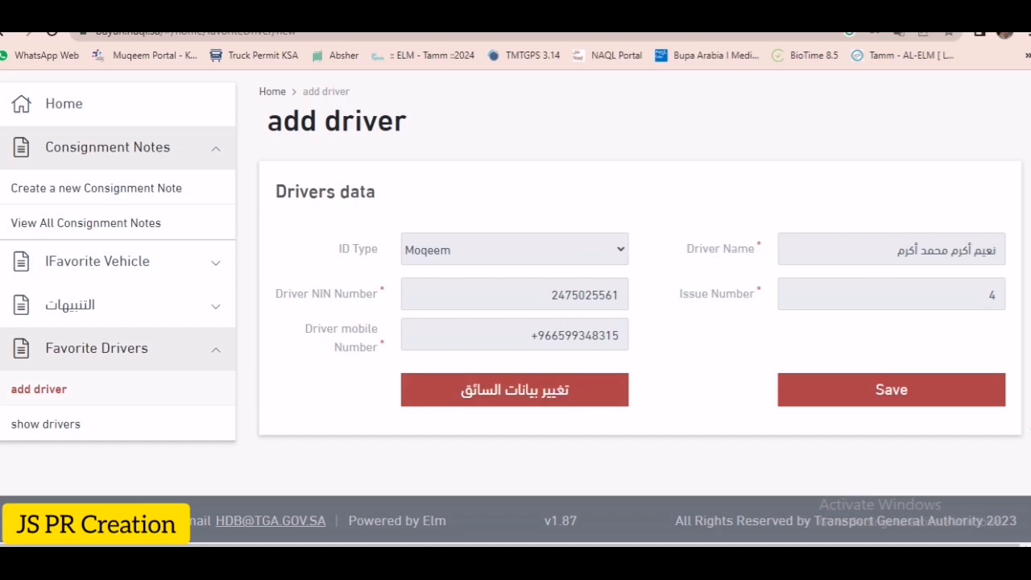
Save the new Moqeem driver and dismiss the driver added message.
left_click(886, 393)
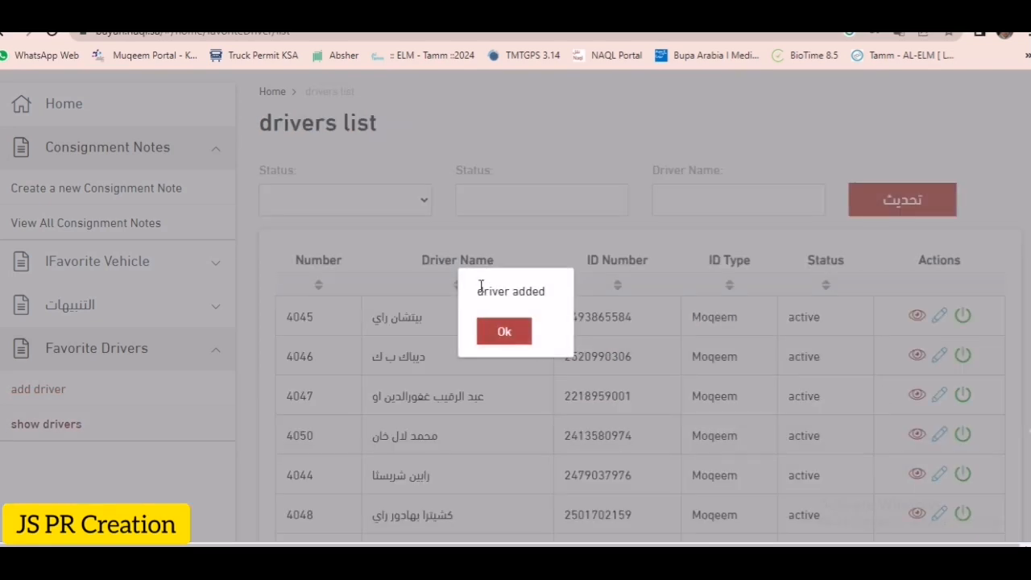
triple_click(483, 288)
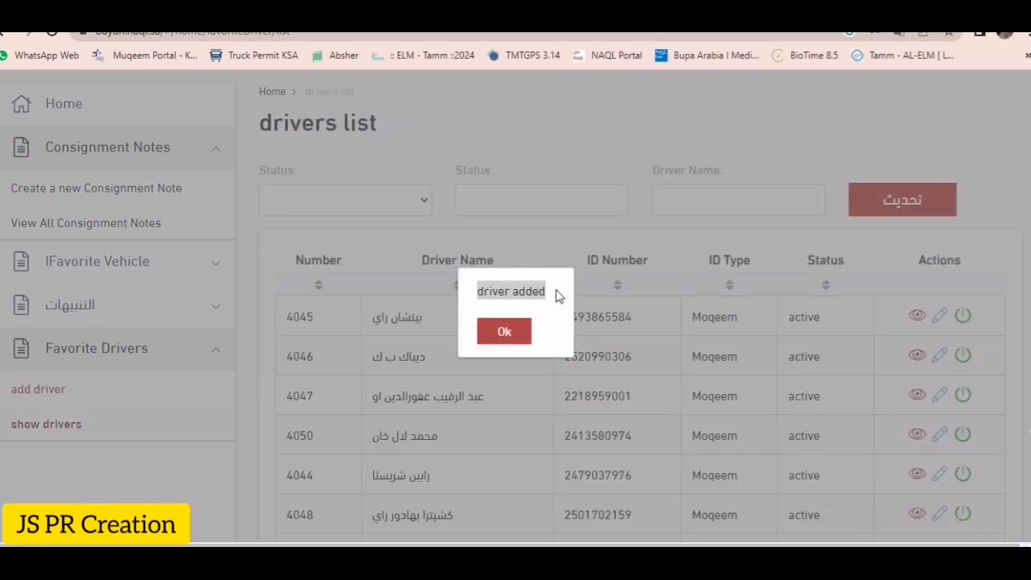
left_click(519, 338)
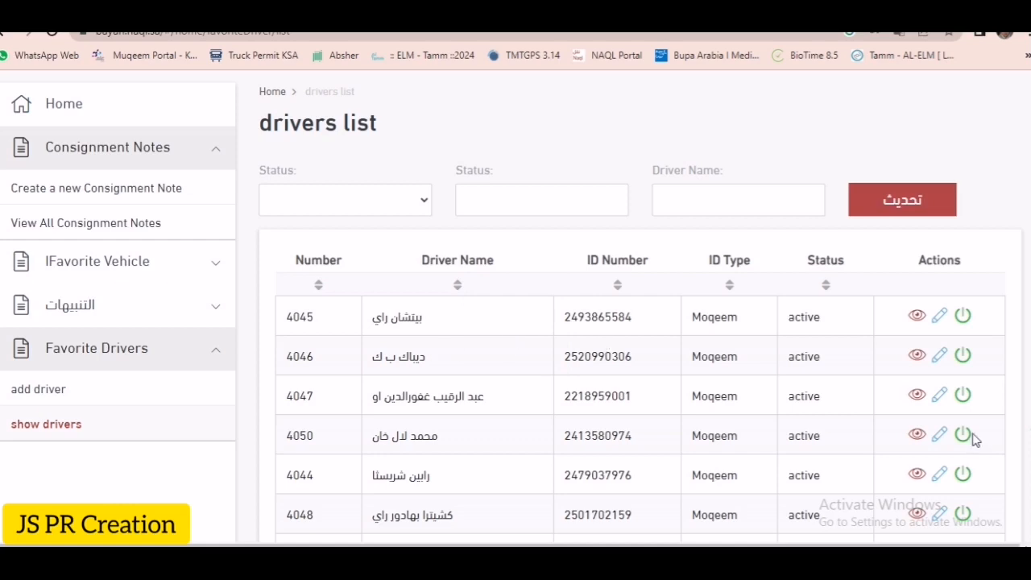
Show page 2 of the drivers list and highlight the new driver's ID and name.
scroll(970, 419, "down", 1)
scroll(970, 418, "down", 3)
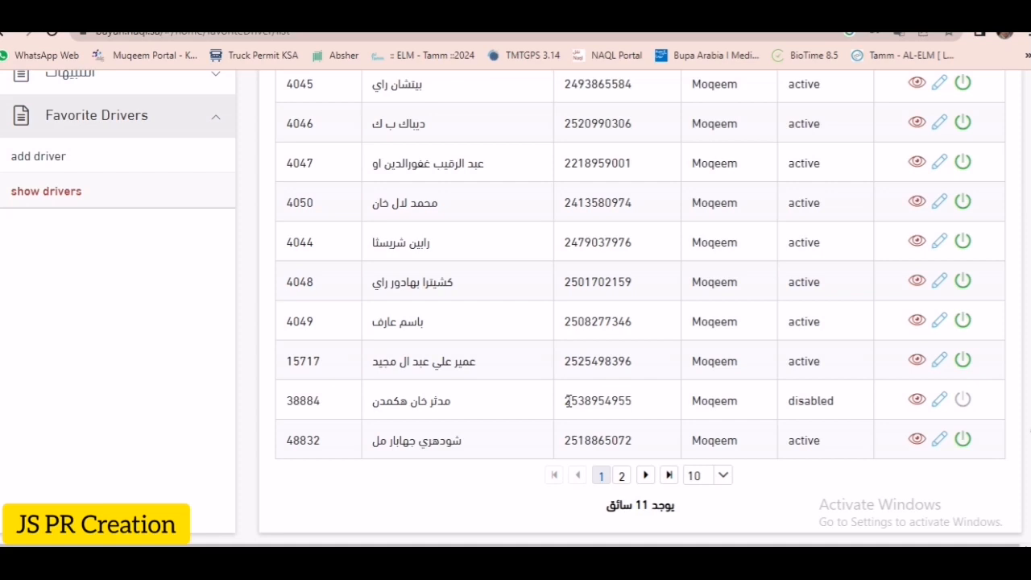
left_click(620, 476)
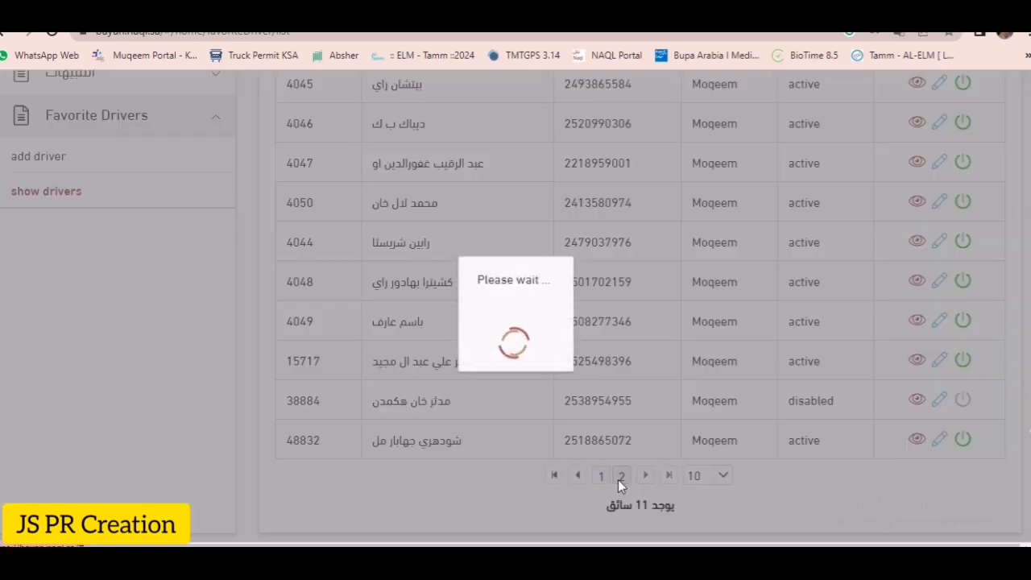
left_click_drag(559, 315, 642, 320)
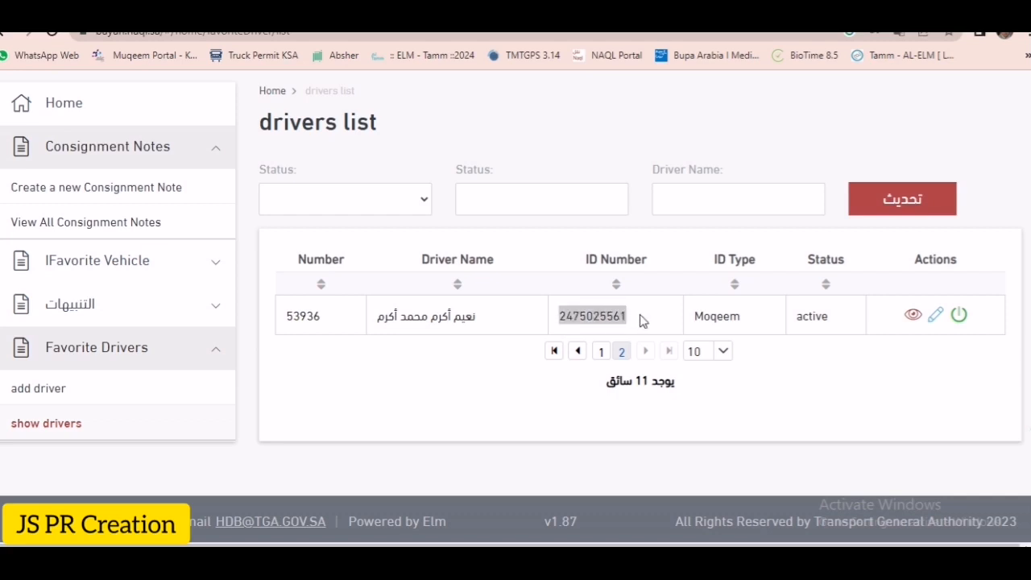
left_click_drag(482, 323, 368, 316)
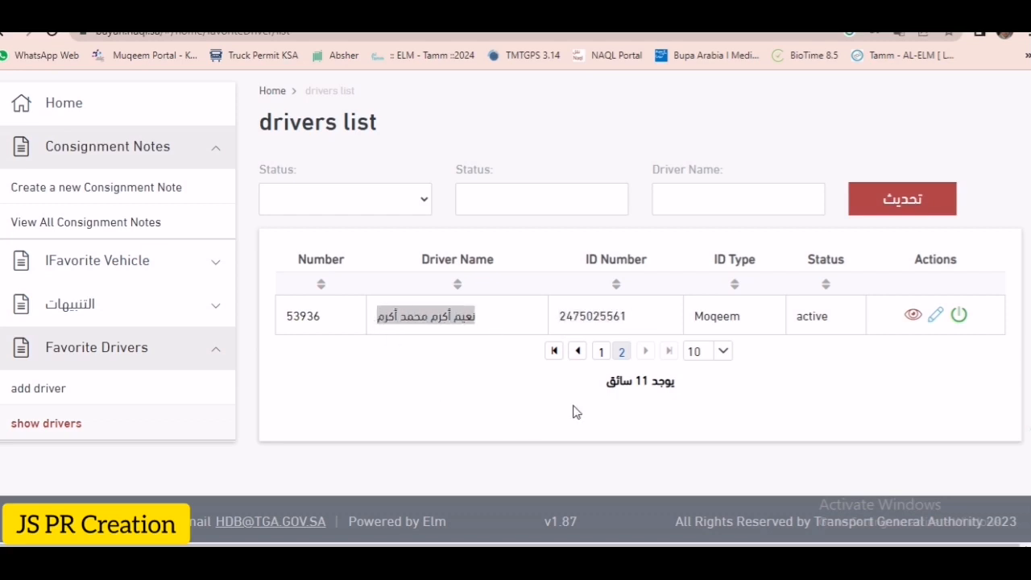